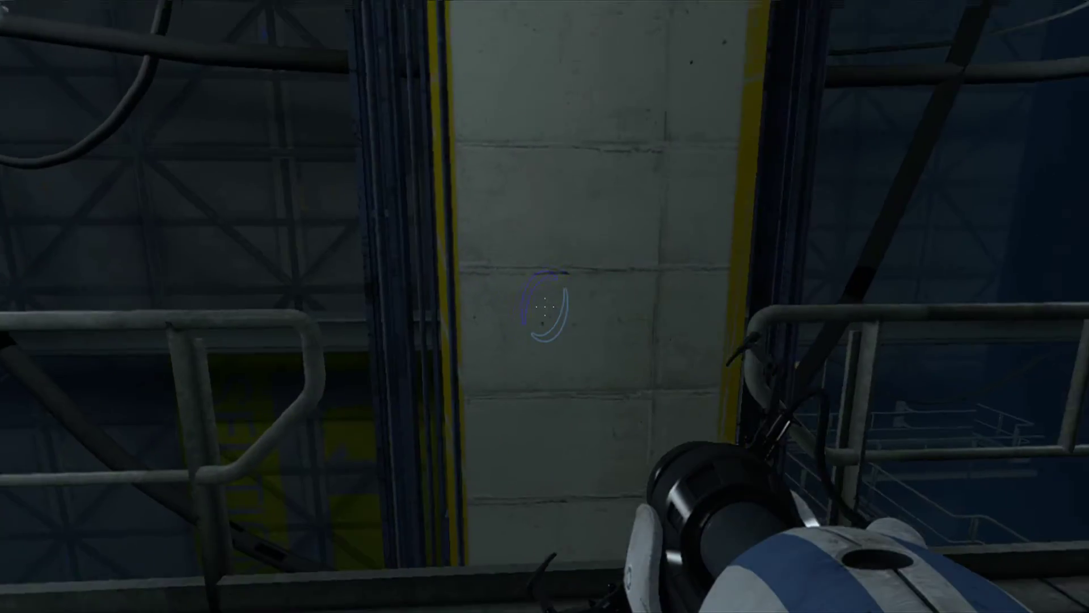
left_click(545, 307)
key("w")
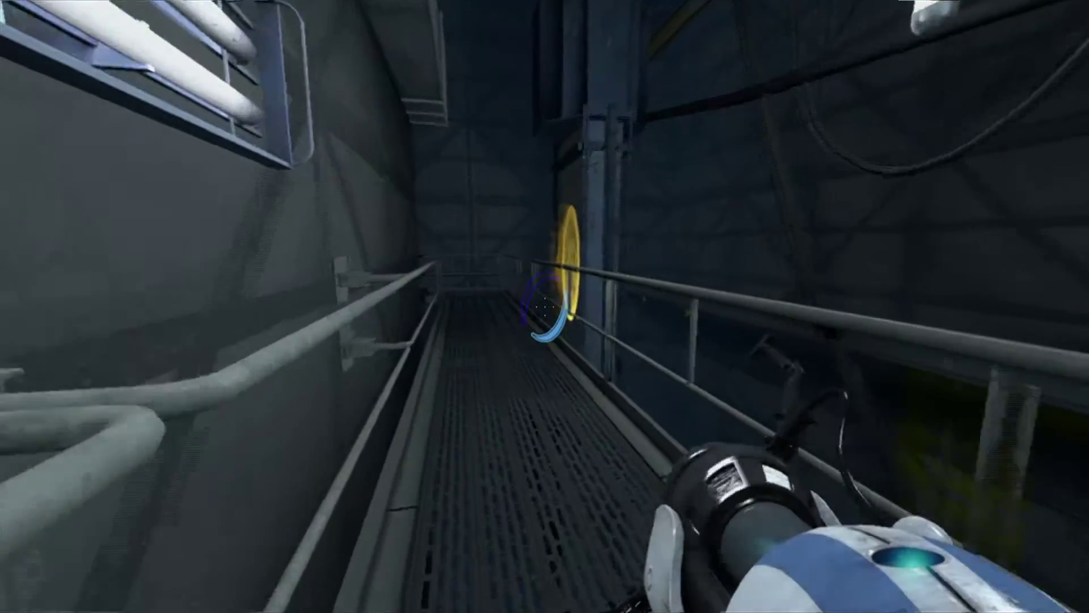
key("w")
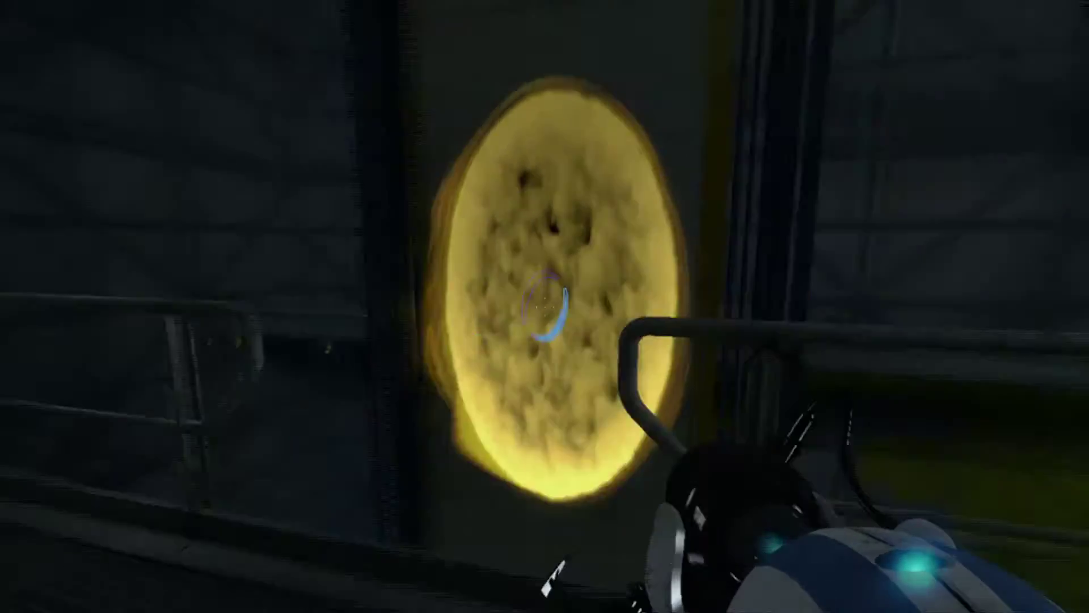
key("w")
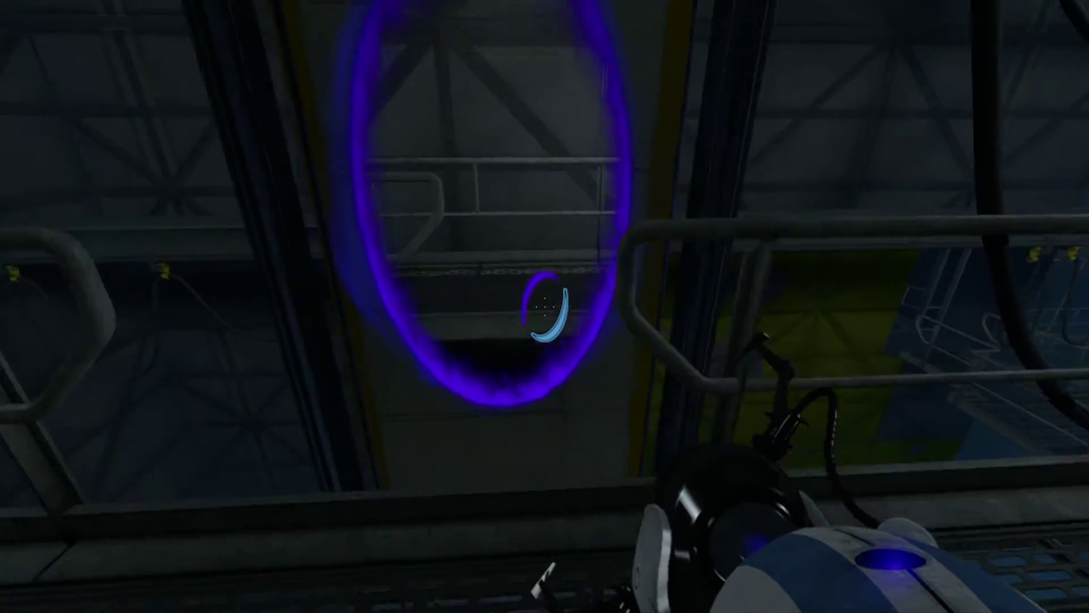
key("w")
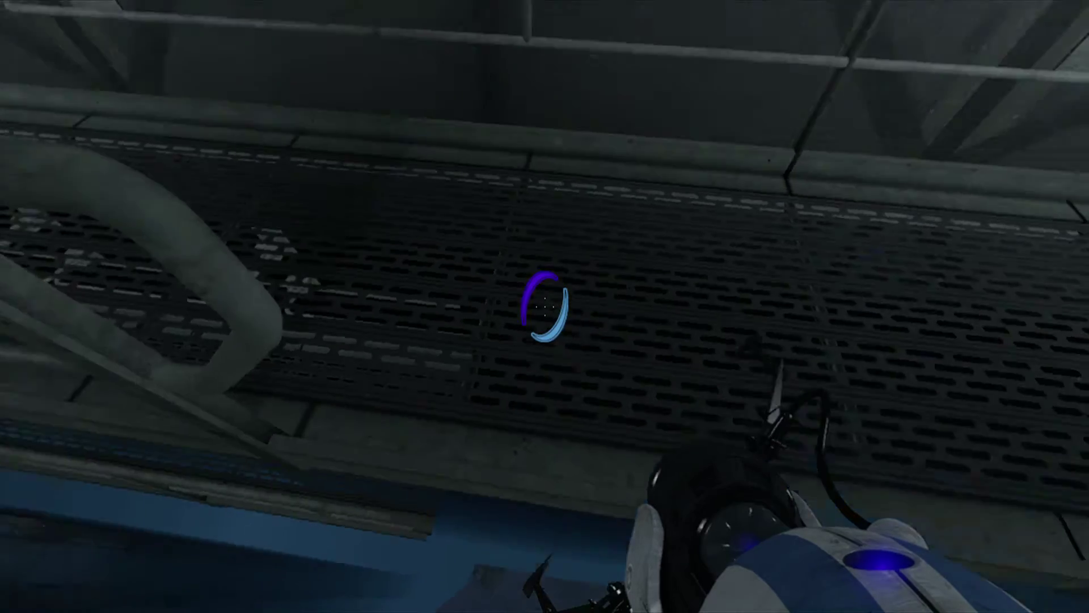
left_click_drag(545, 307, 545, 307)
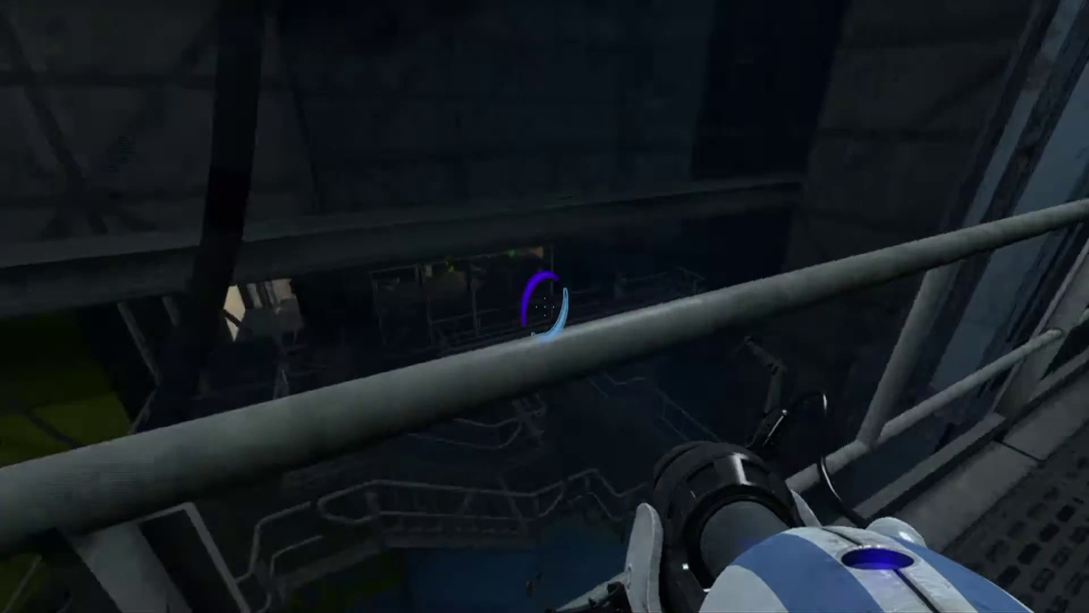
left_click(545, 306)
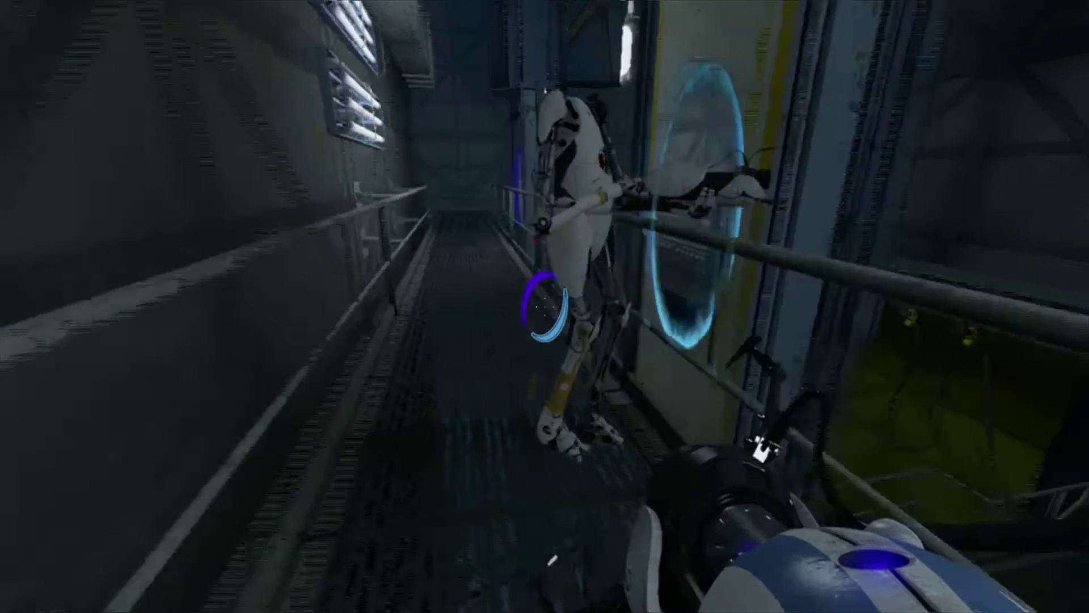
key("w")
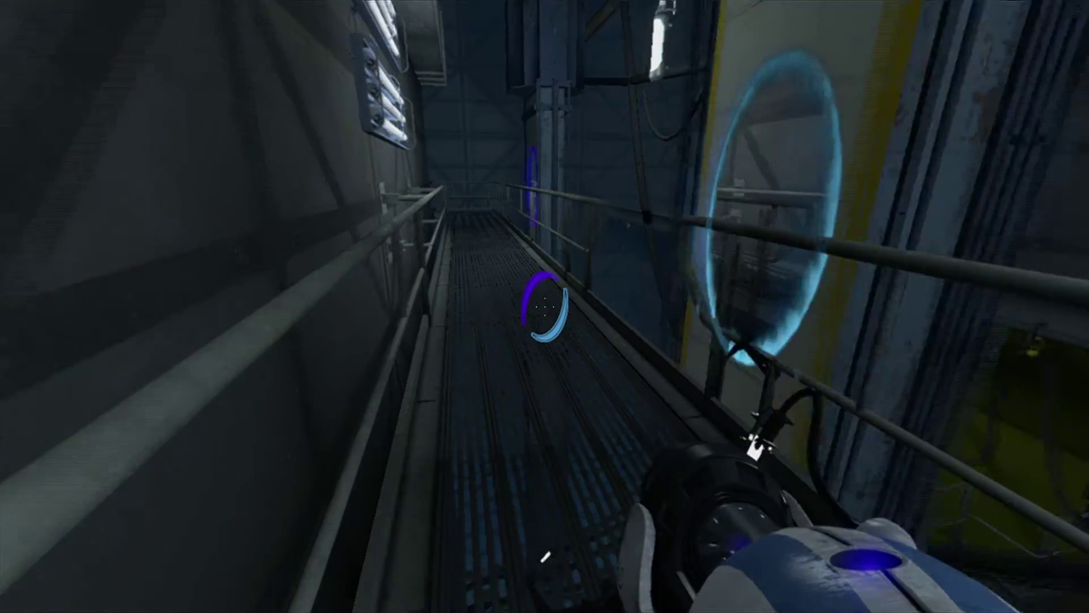
key("w")
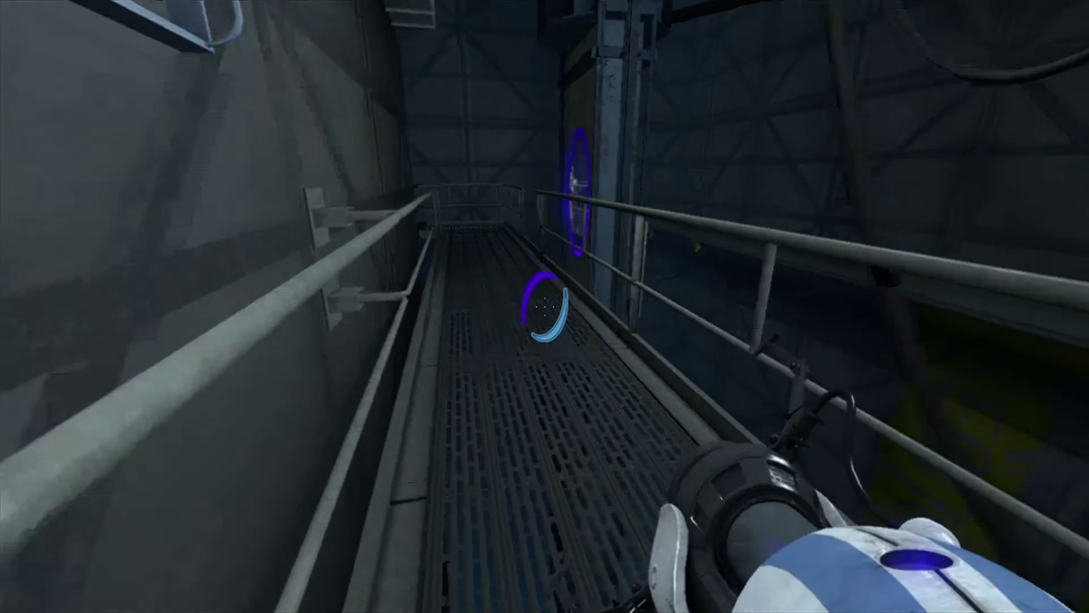
key("w")
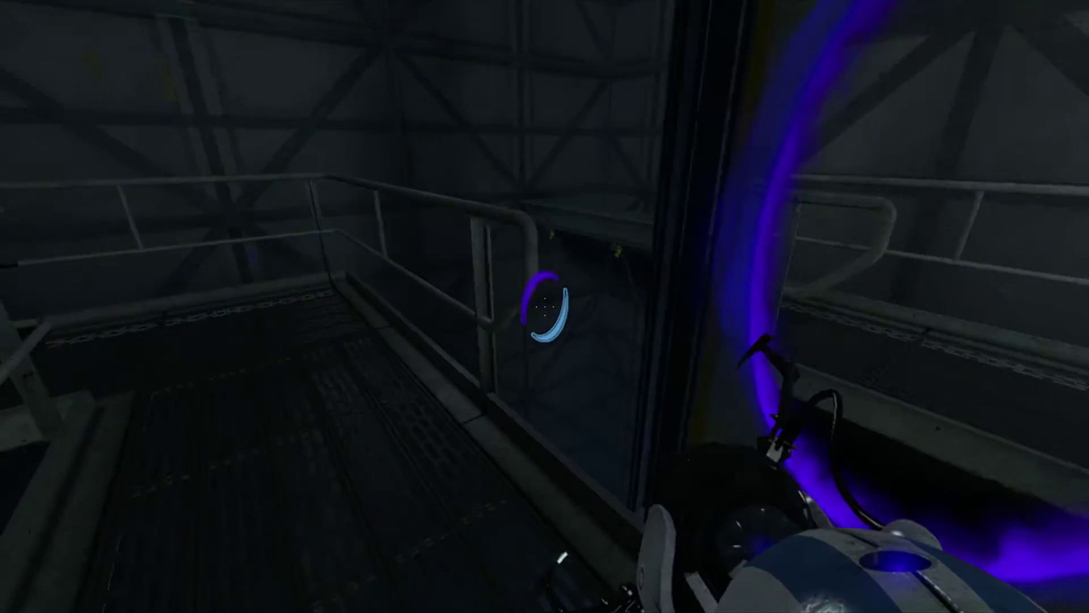
key("w")
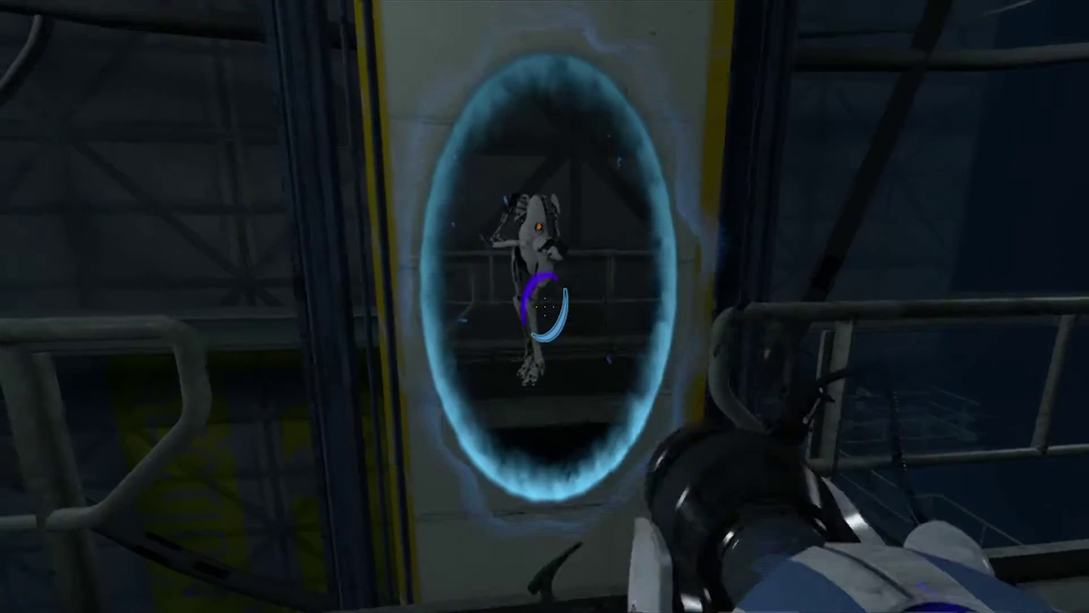
left_click(545, 306)
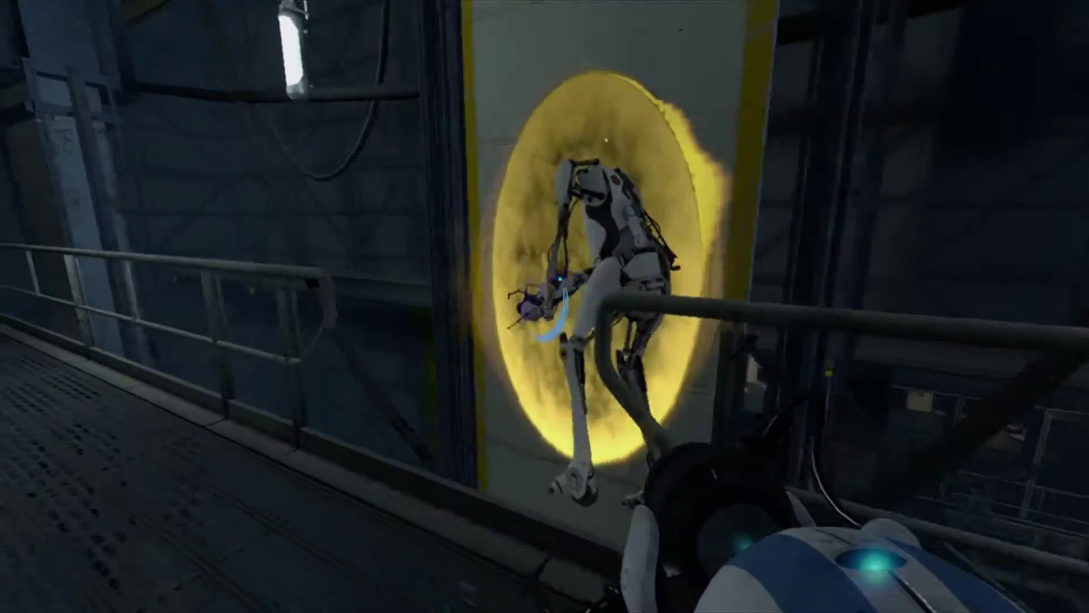
left_click(545, 307)
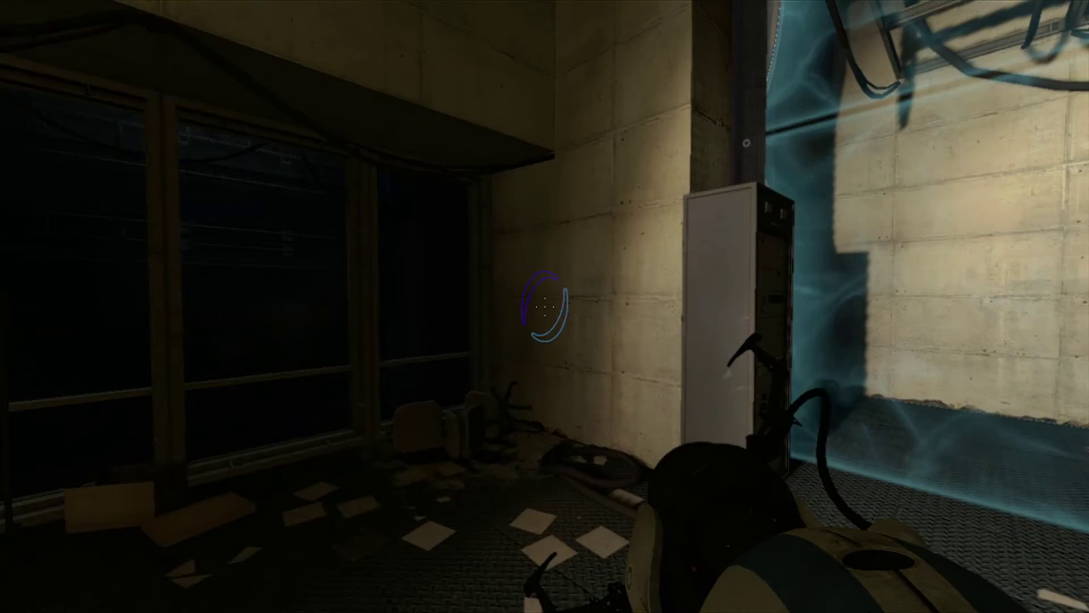
left_click(545, 307)
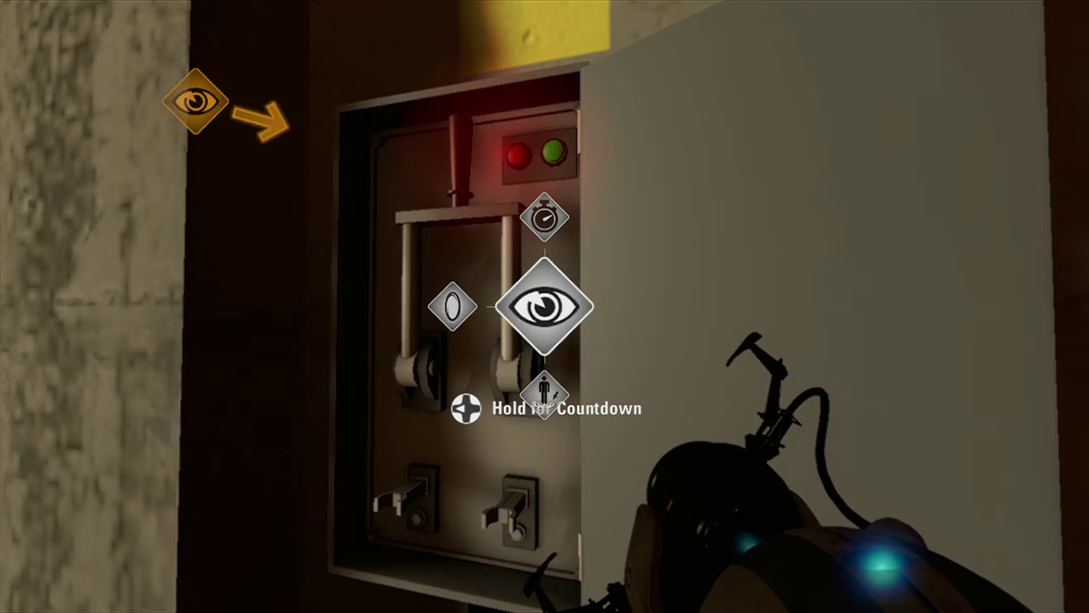
key("f")
left_click_drag(545, 306, 256, 306)
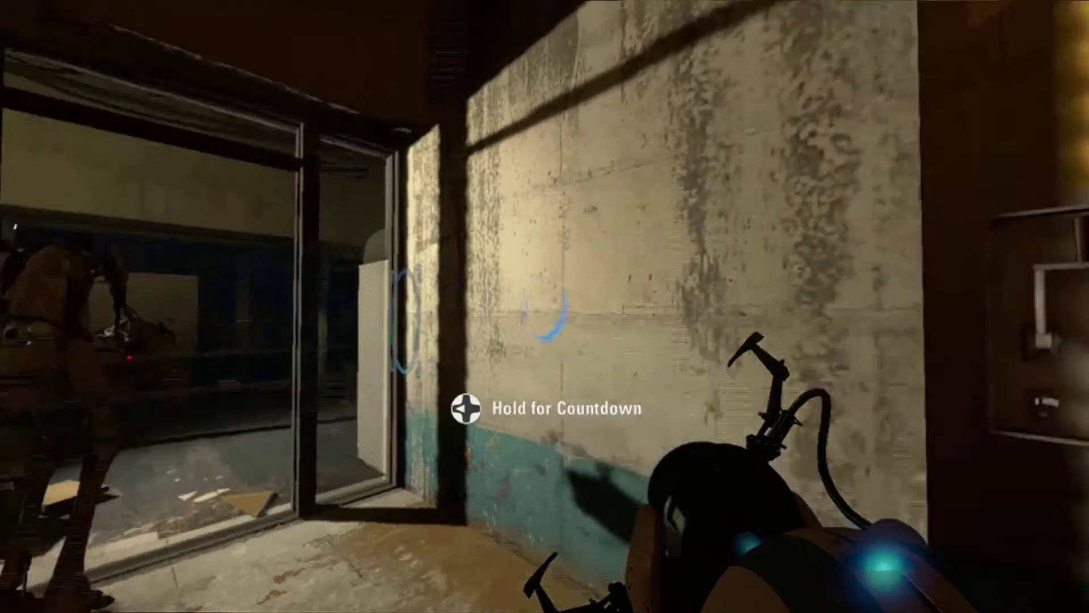
left_click_drag(340, 306, 766, 307)
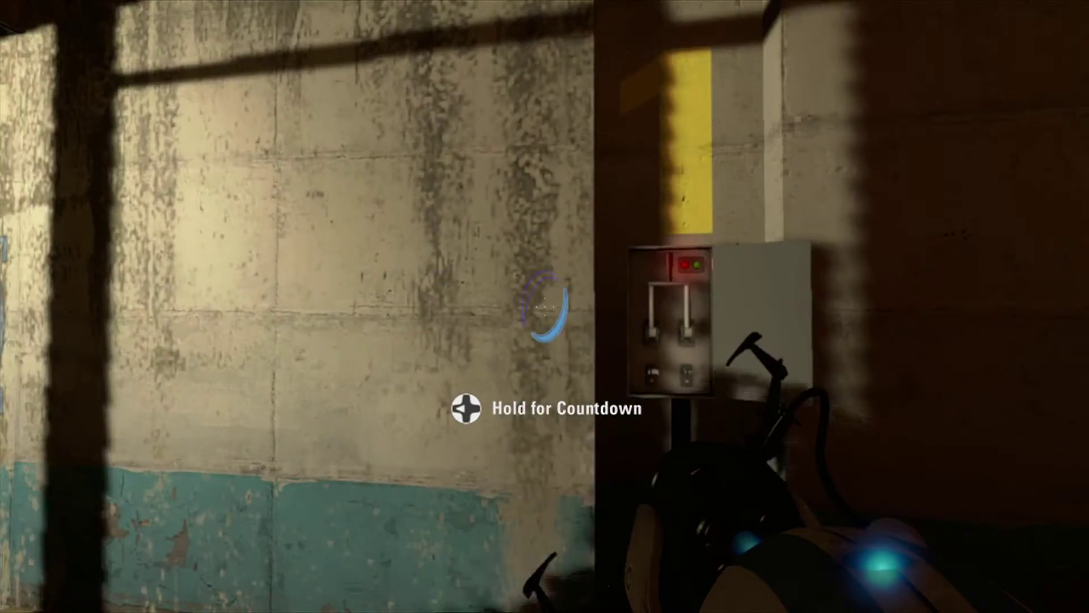
key("w")
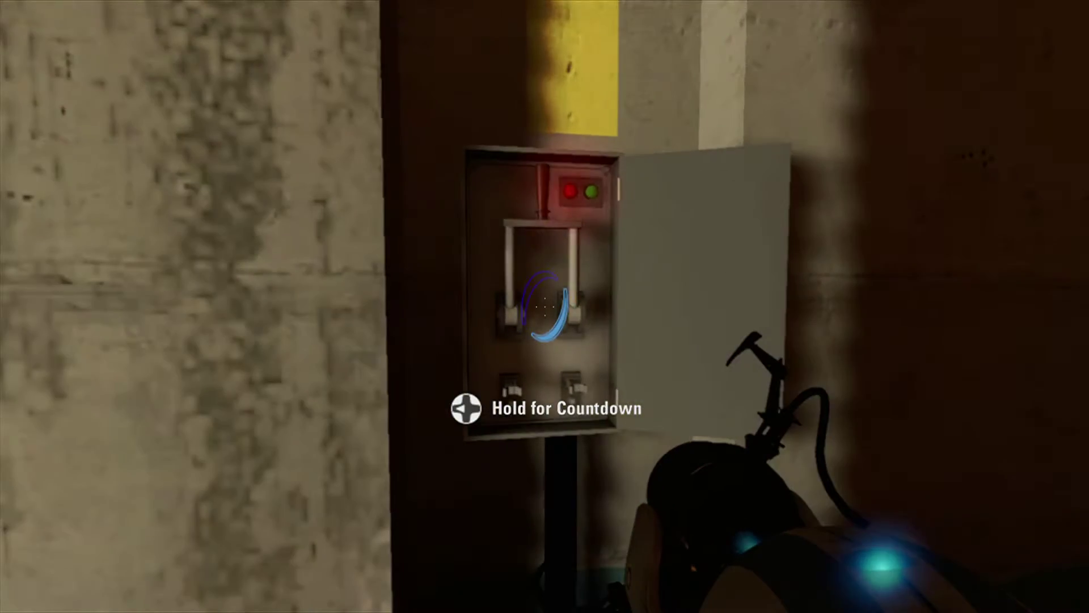
key("e")
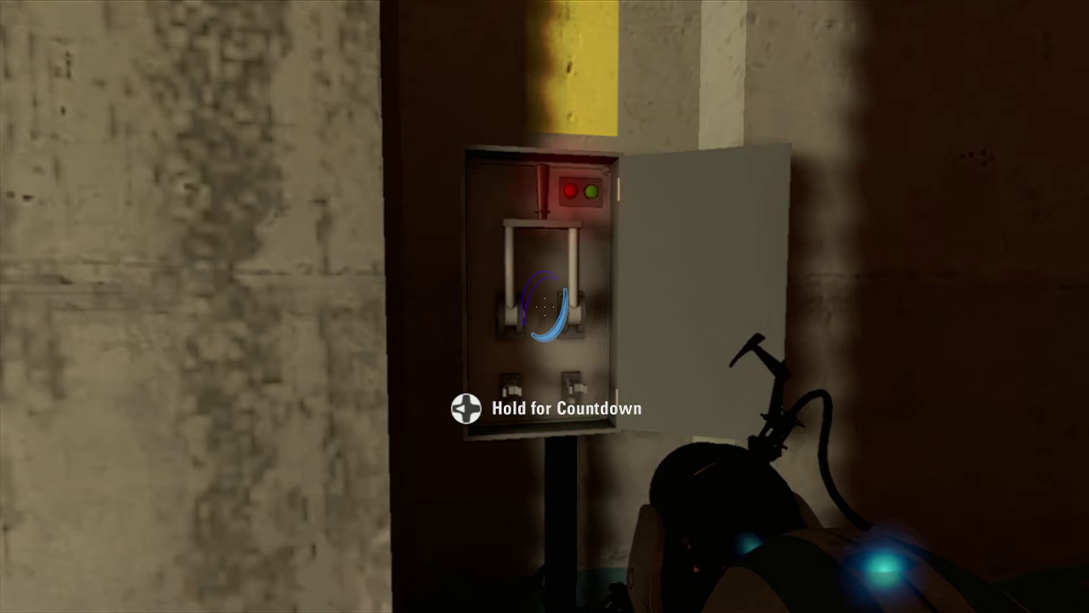
key("e")
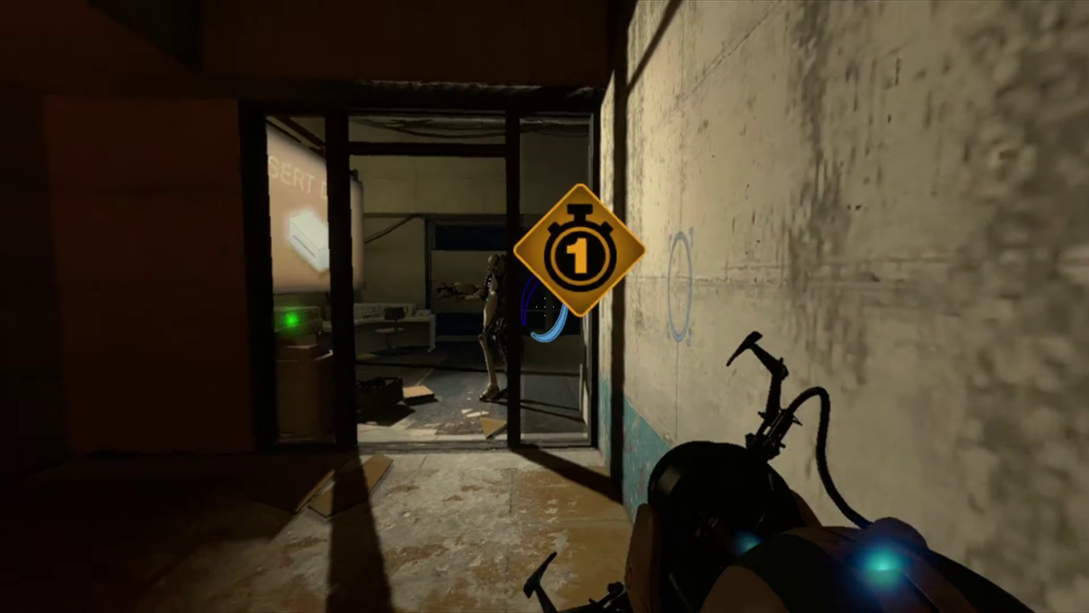
key("w")
key("w")
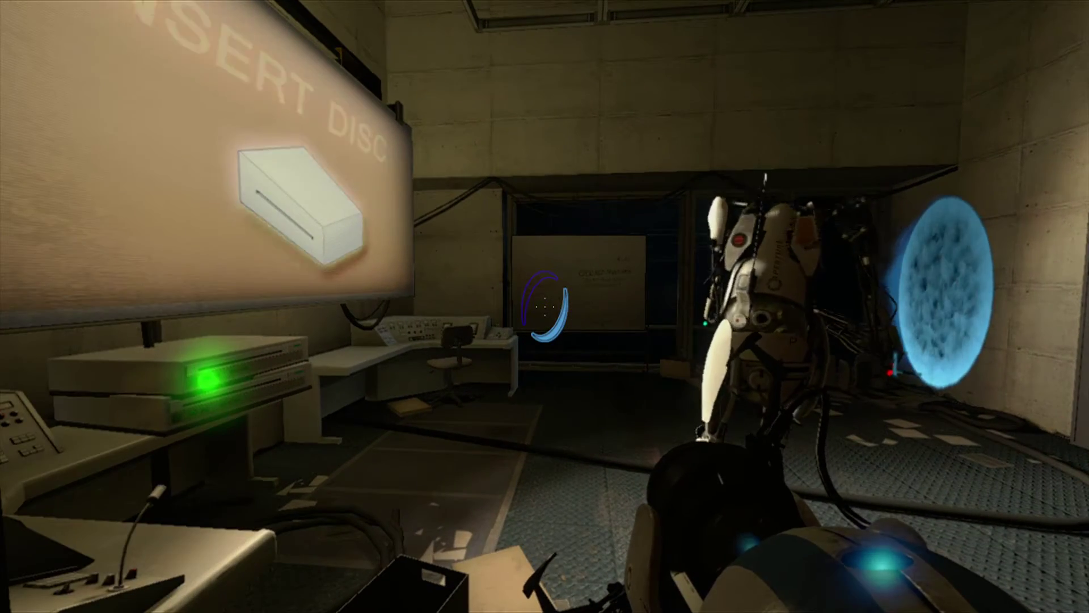
key("w")
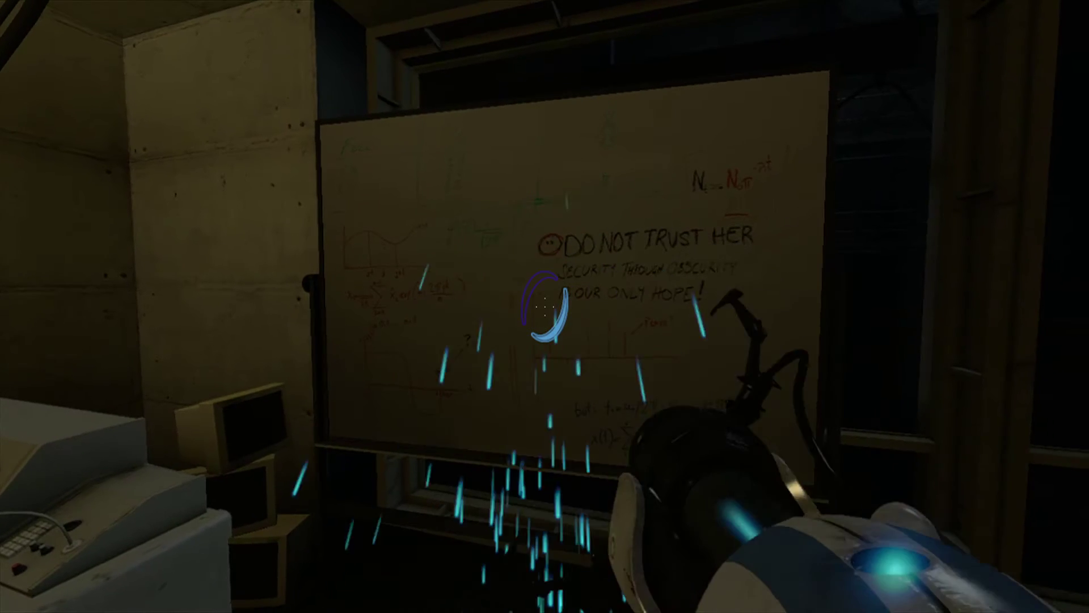
key("w")
key("s")
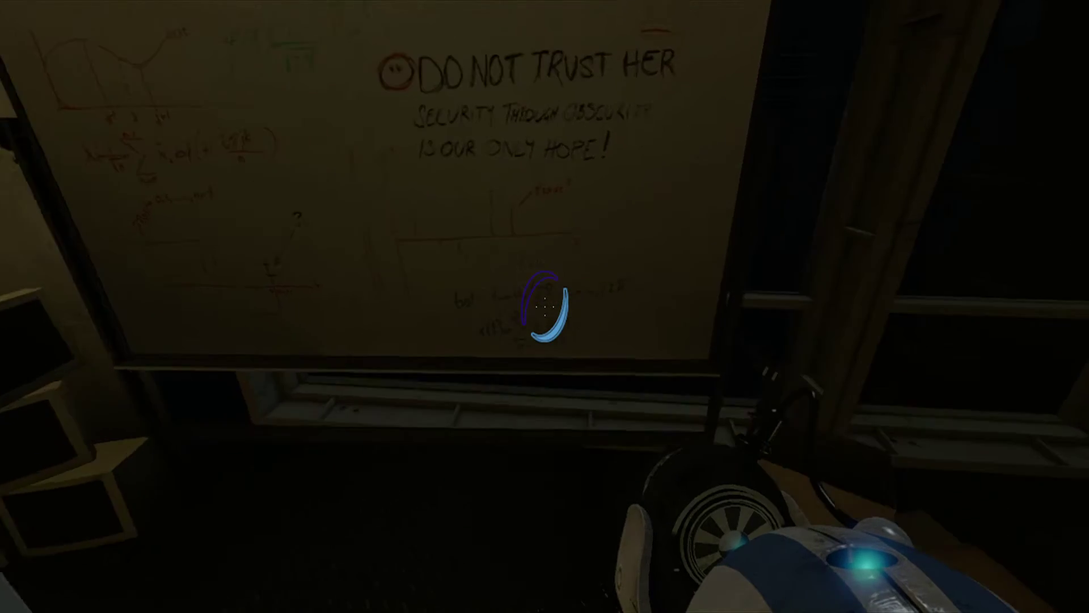
key("w")
key("s")
left_click_drag(545, 307, 255, 306)
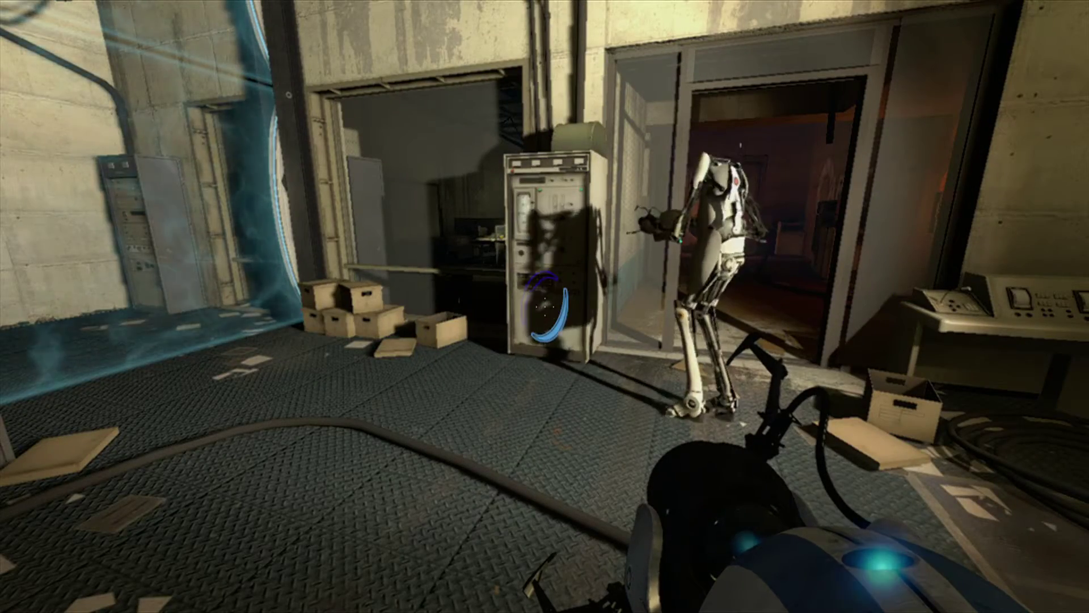
left_click_drag(545, 306, 647, 280)
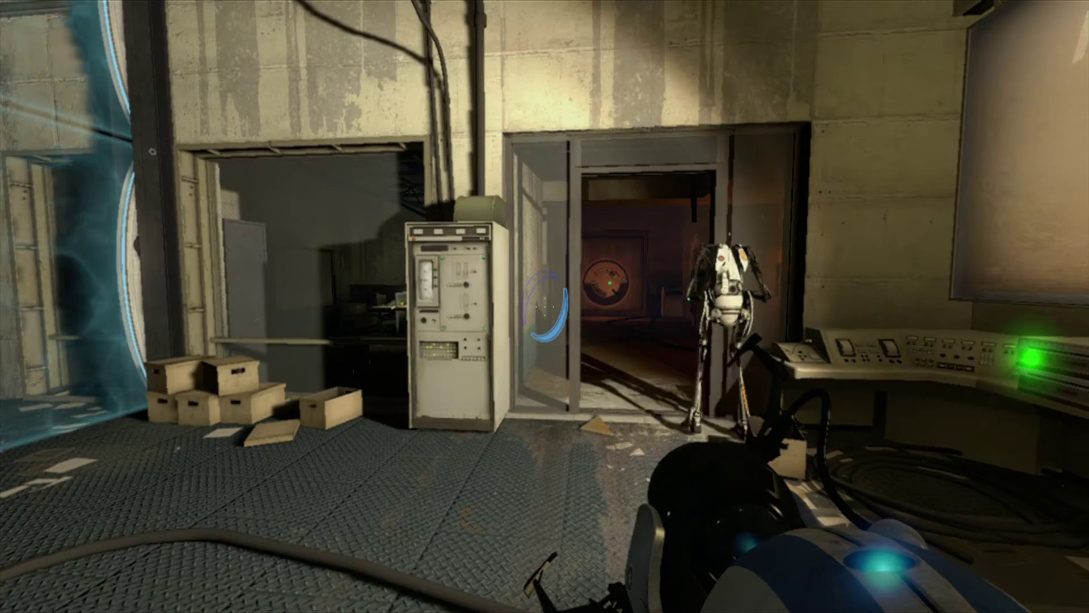
key("w")
key("w")
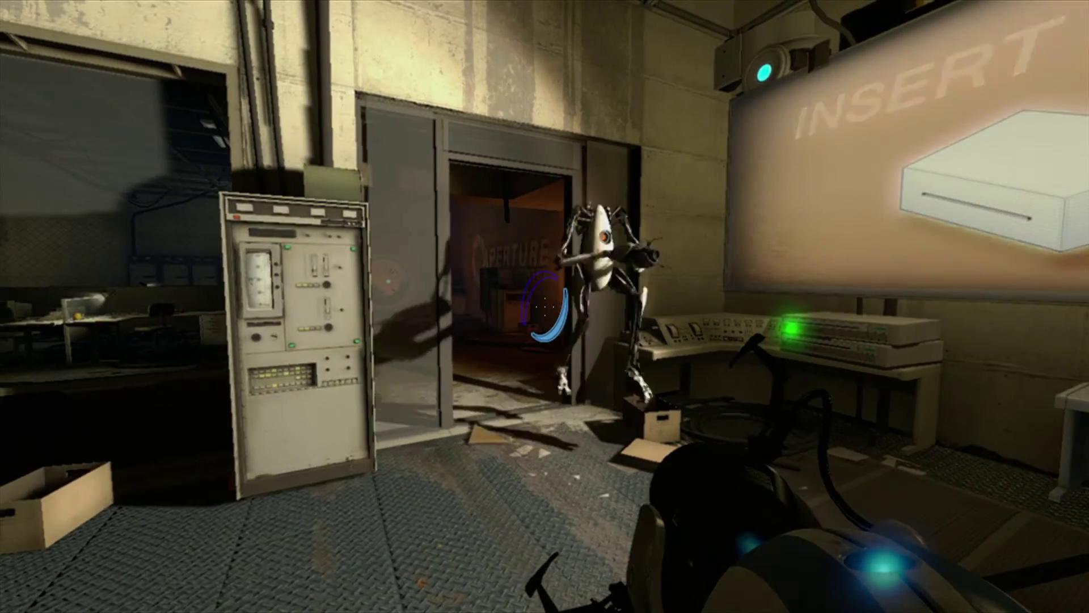
key("w")
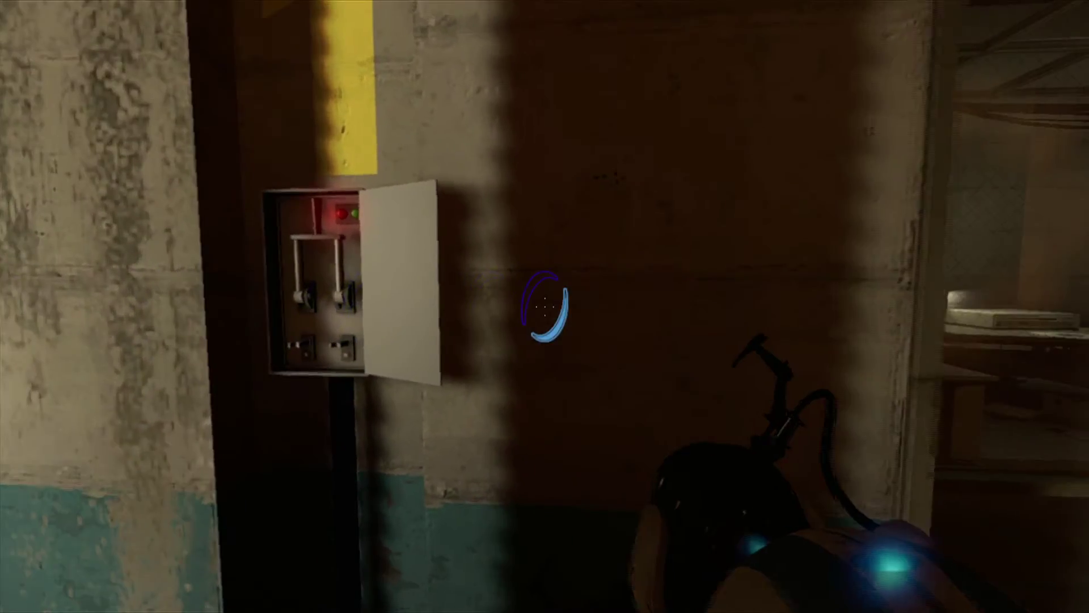
key("w")
left_click(546, 306)
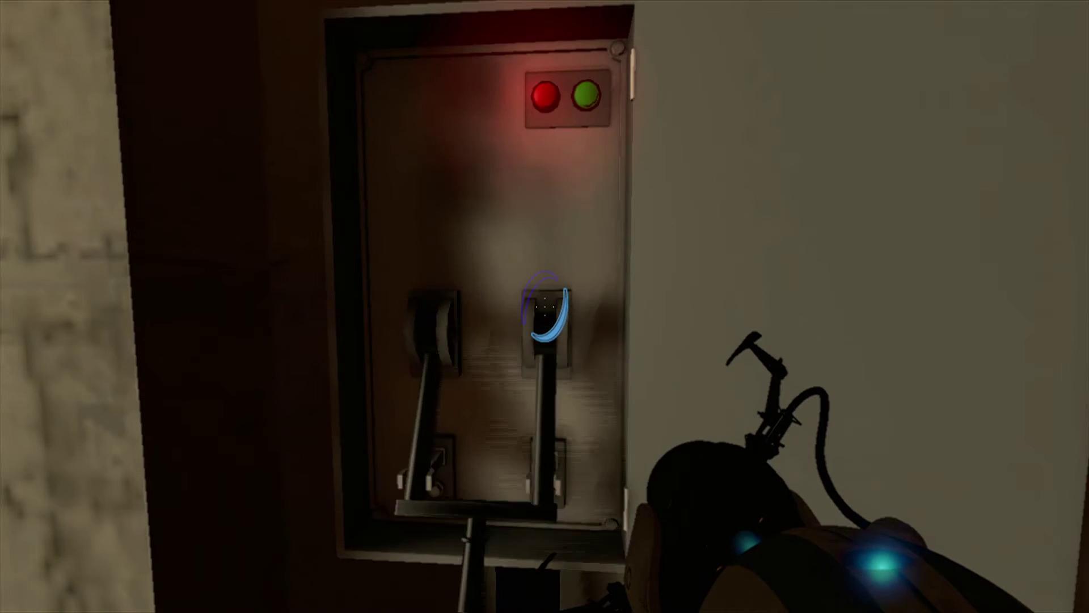
key("e")
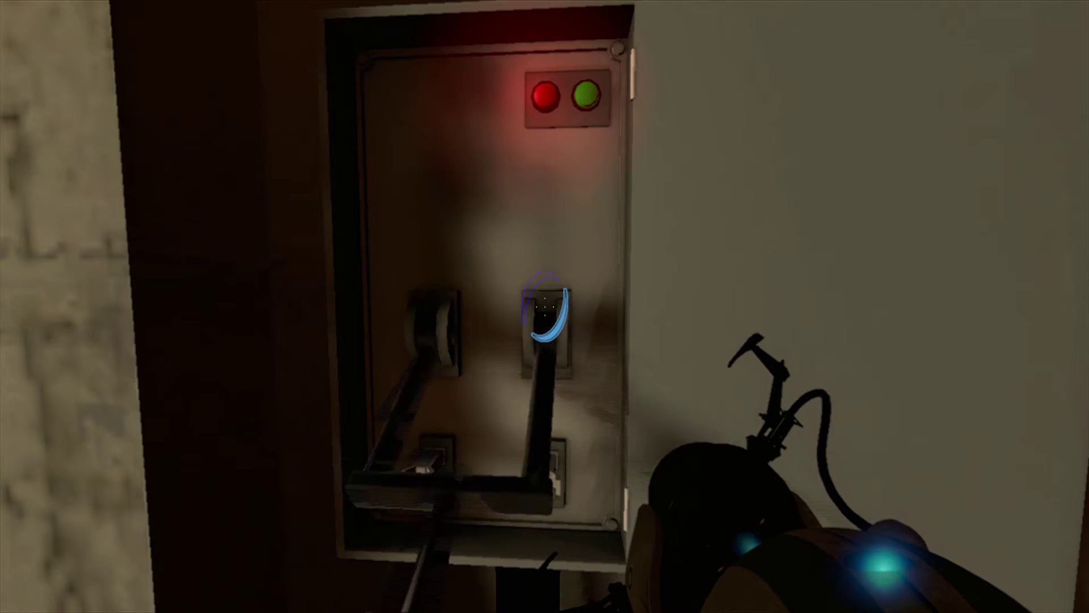
key("e")
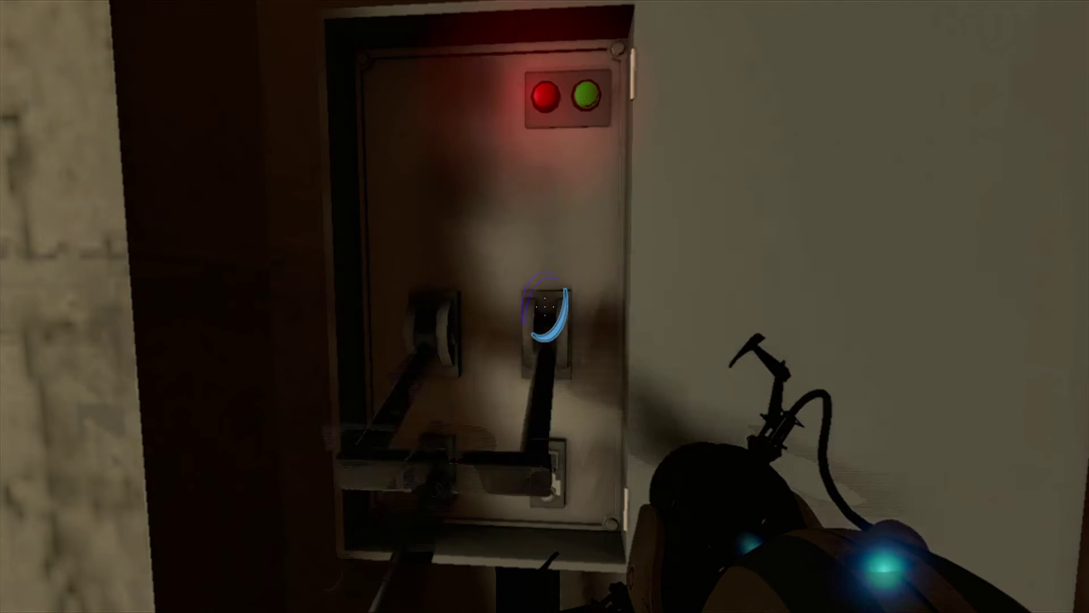
key("e")
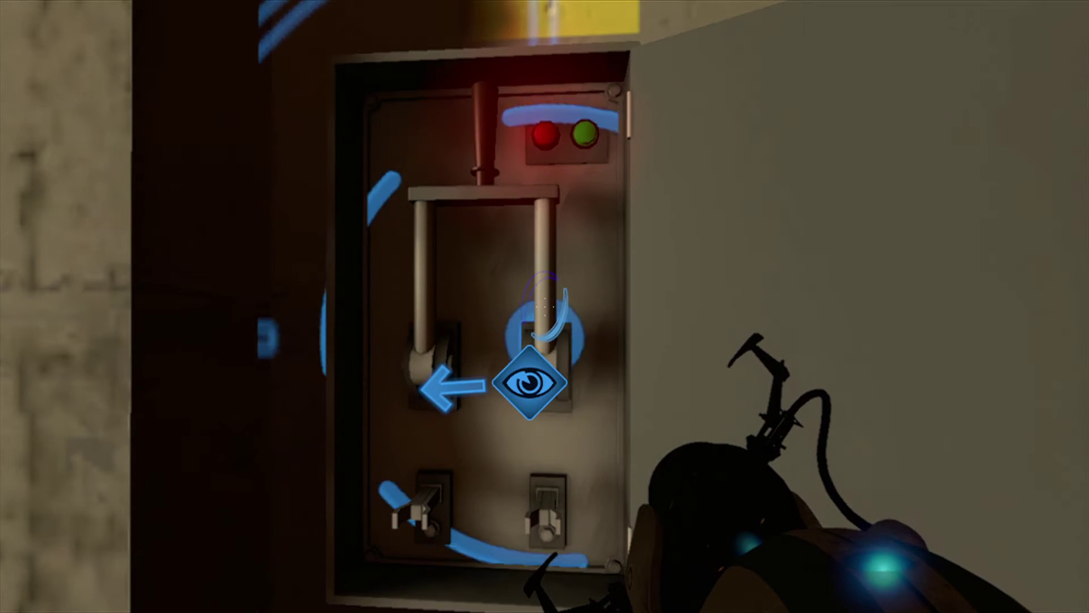
key("e")
key("f")
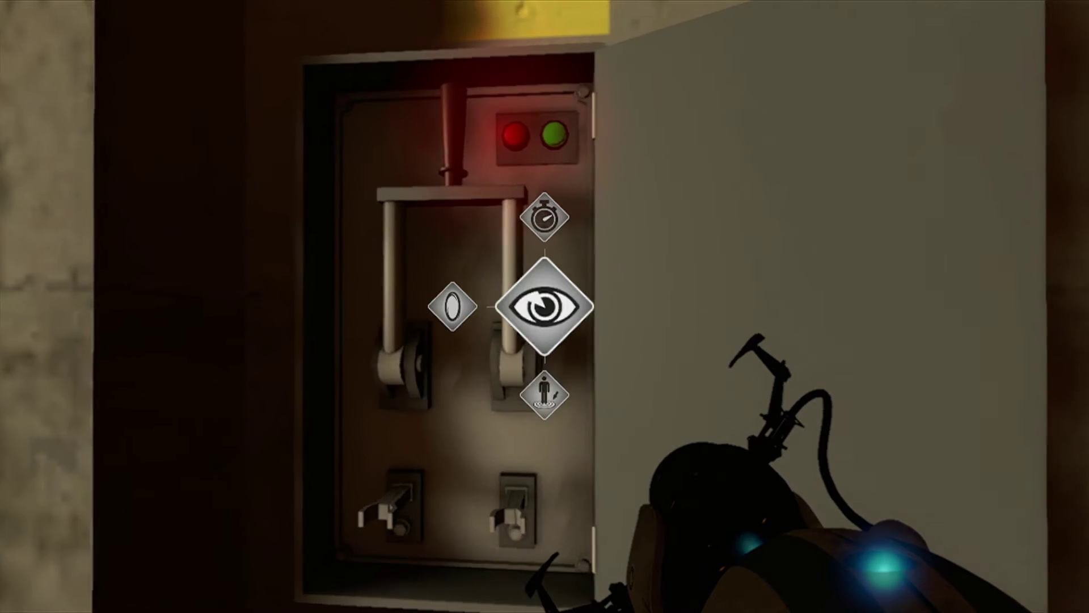
left_click(544, 212)
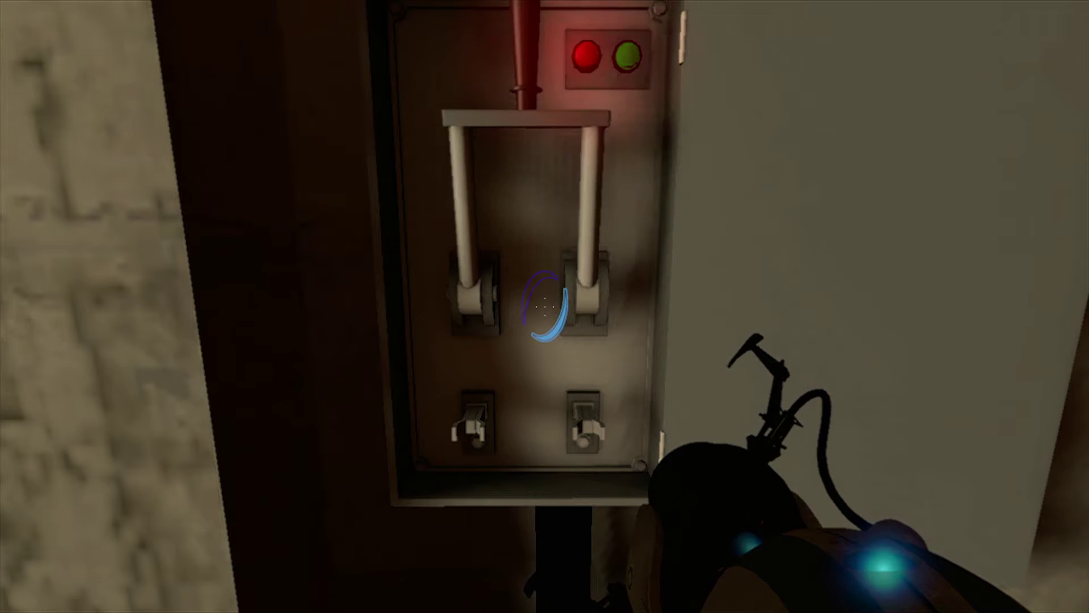
key("e")
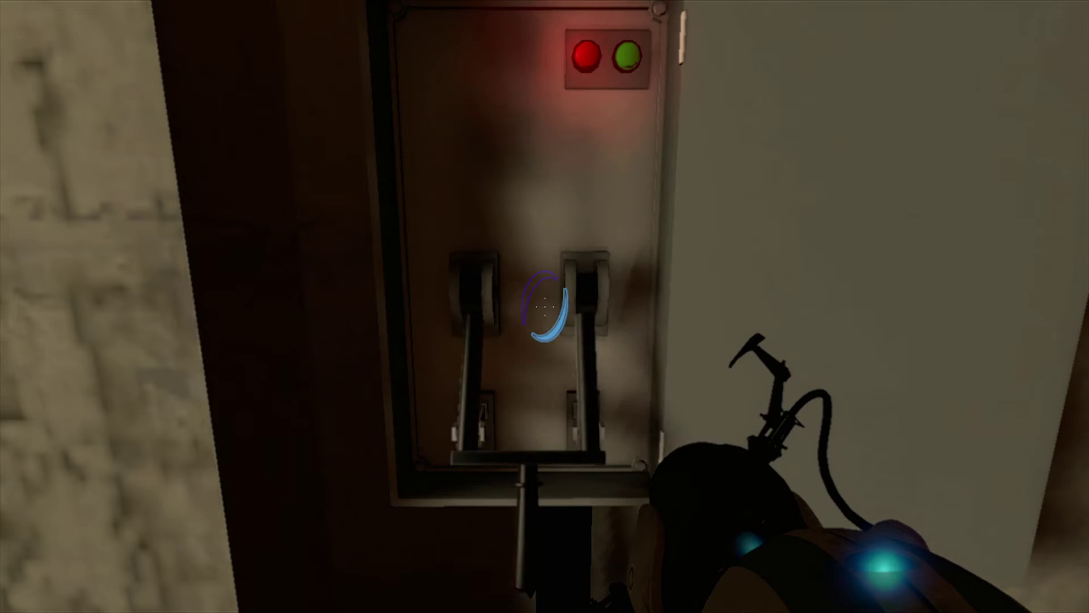
key("e")
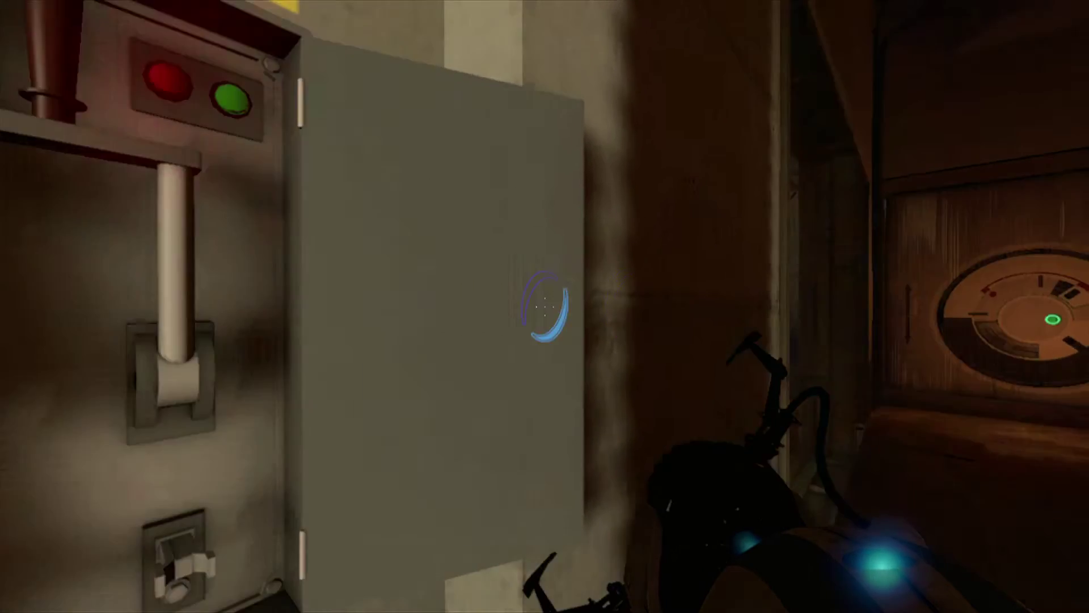
key("e")
key("e")
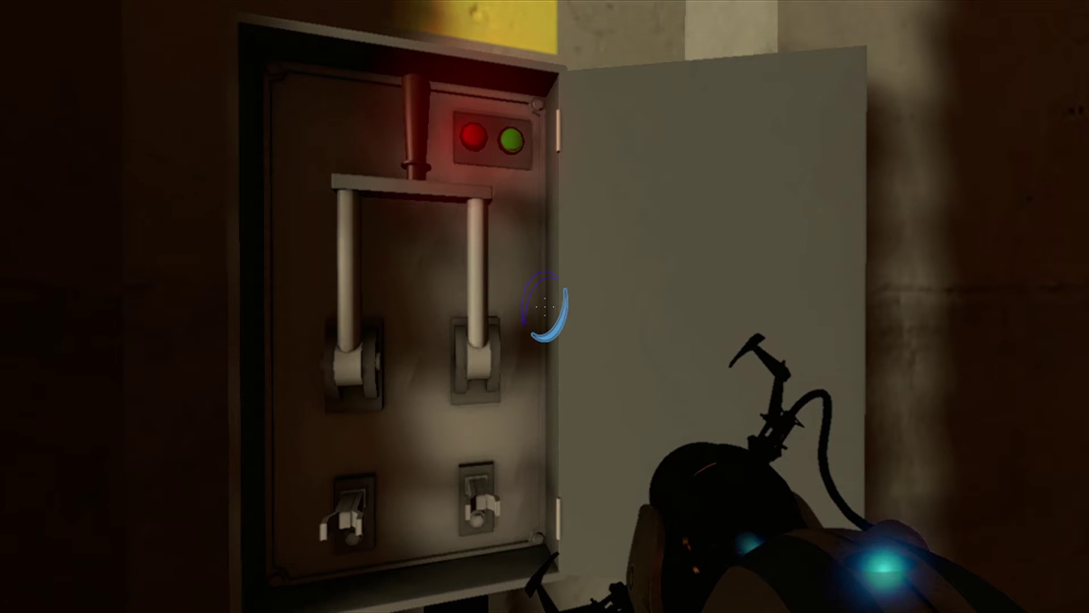
key("e")
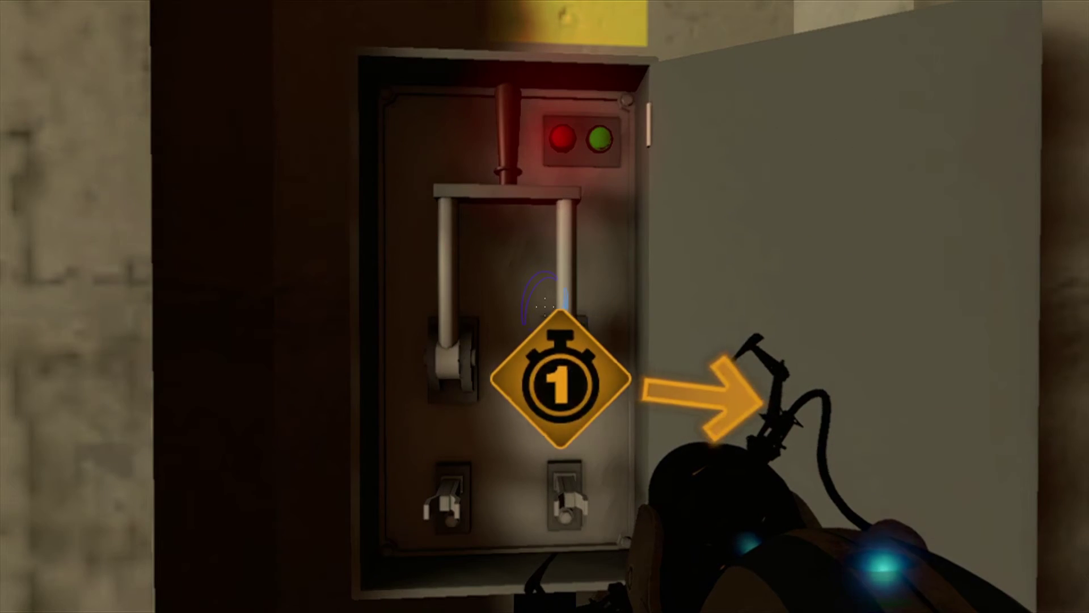
key("e")
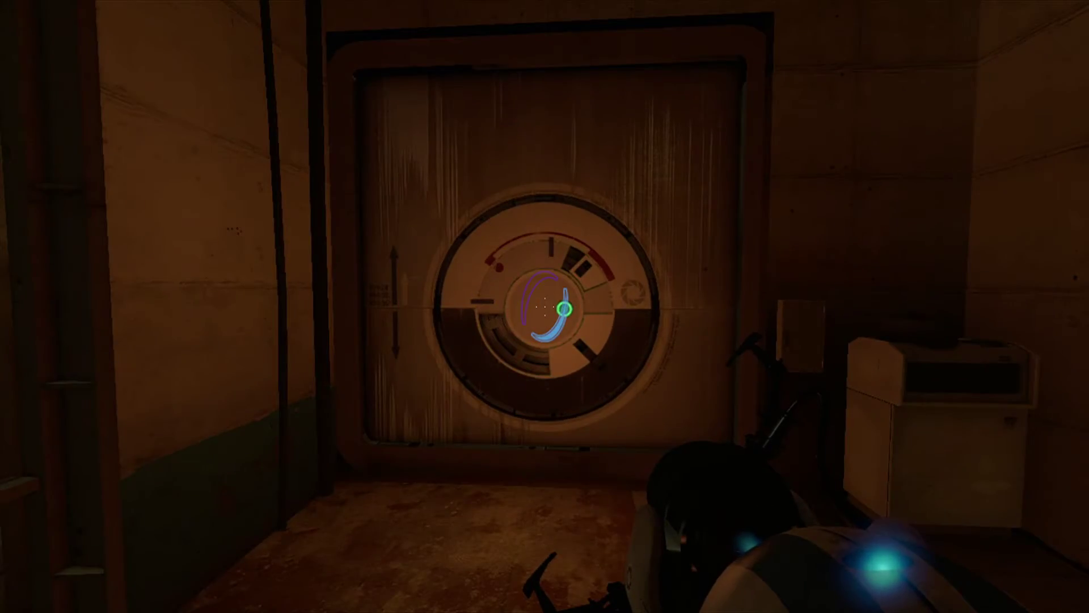
left_click(544, 307)
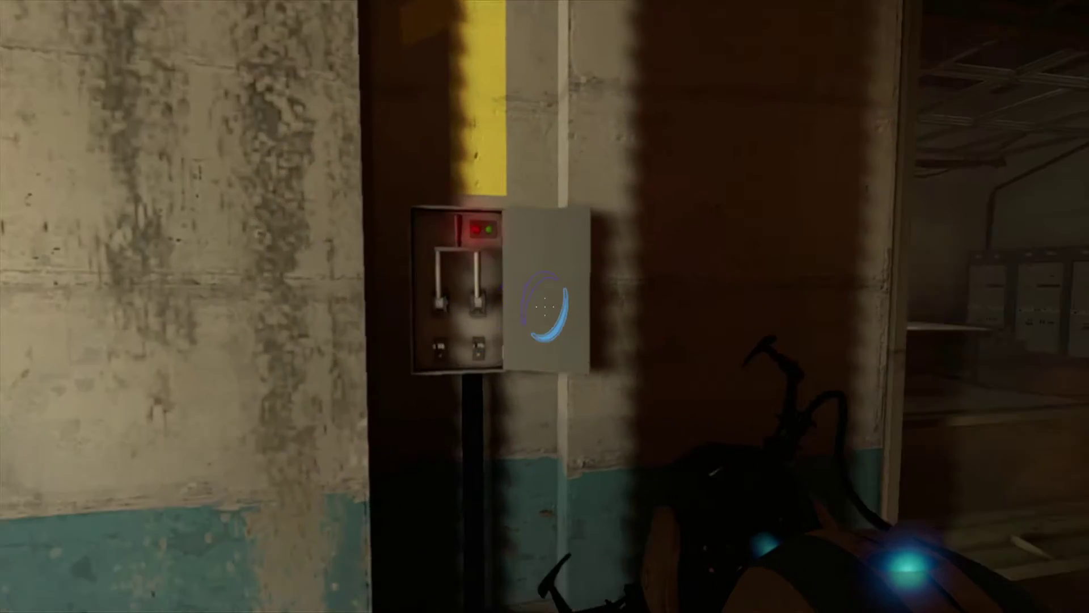
key("e")
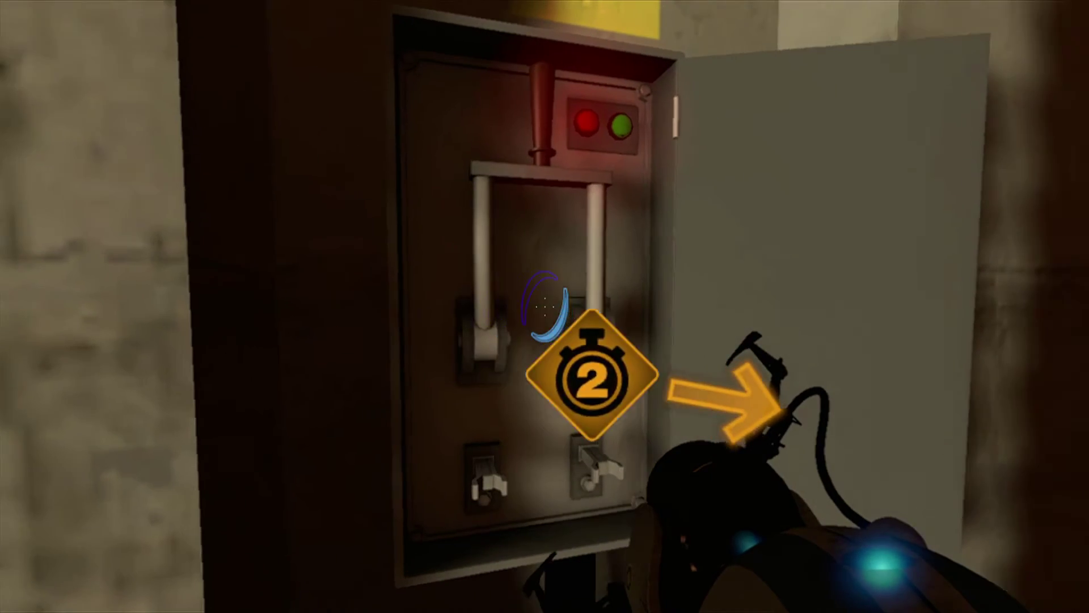
key("e")
key("w")
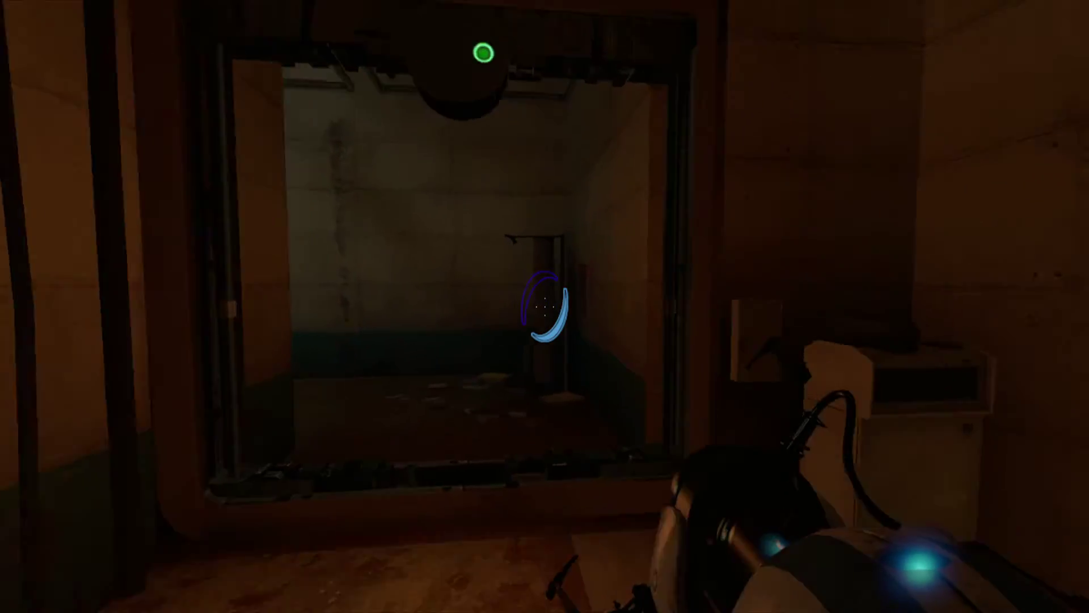
key("w")
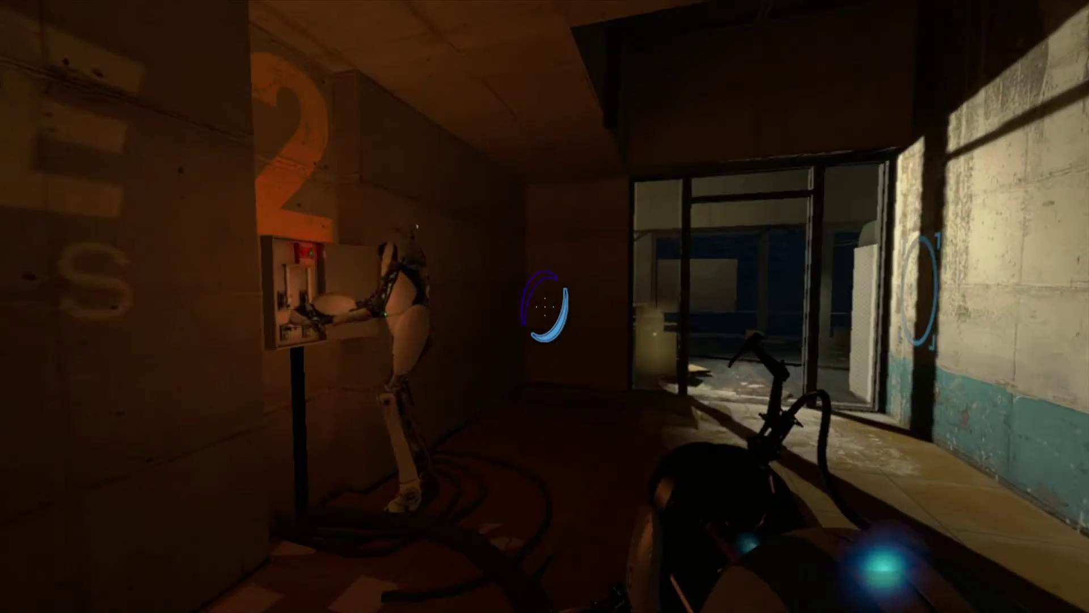
key("w")
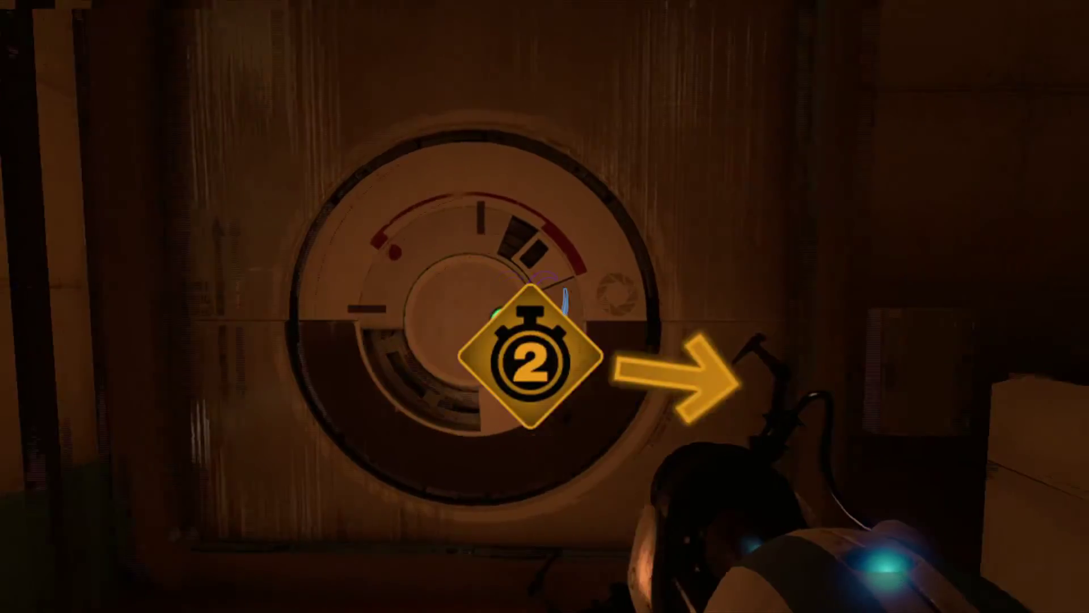
key("w")
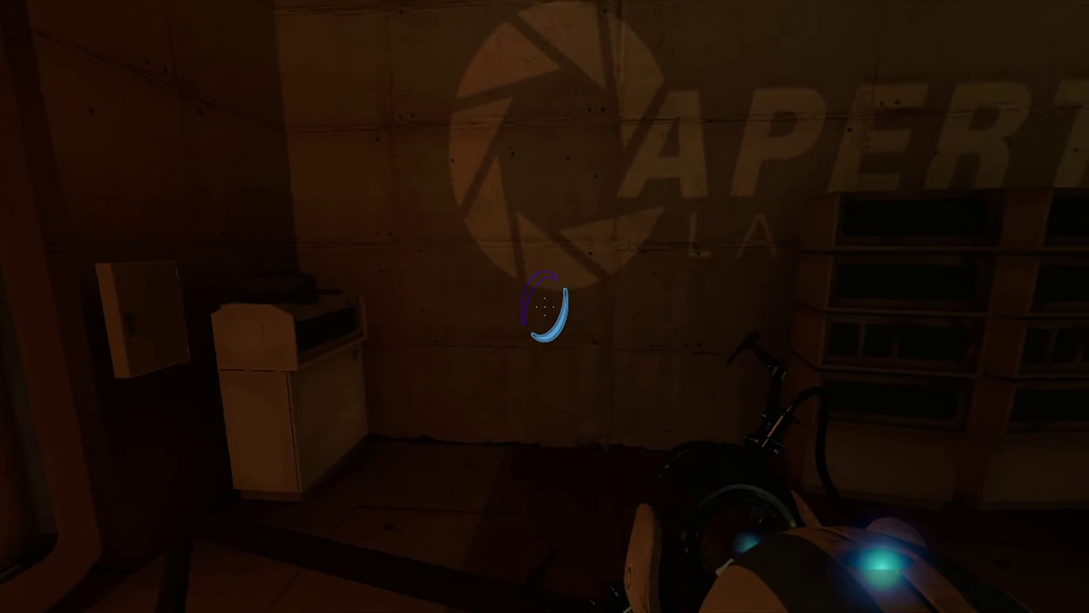
left_click(545, 307)
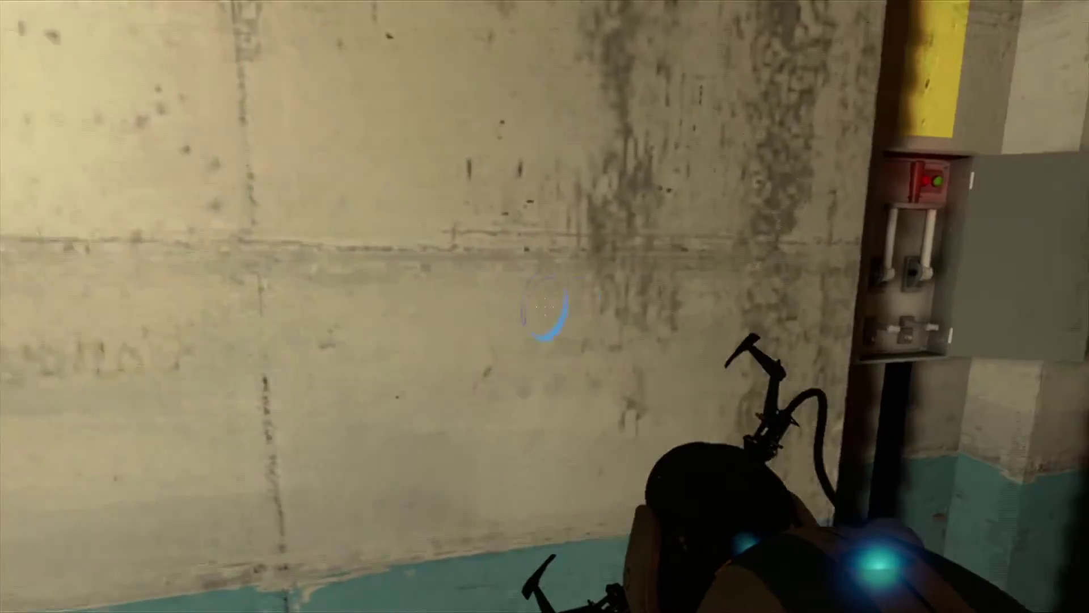
right_click(546, 307)
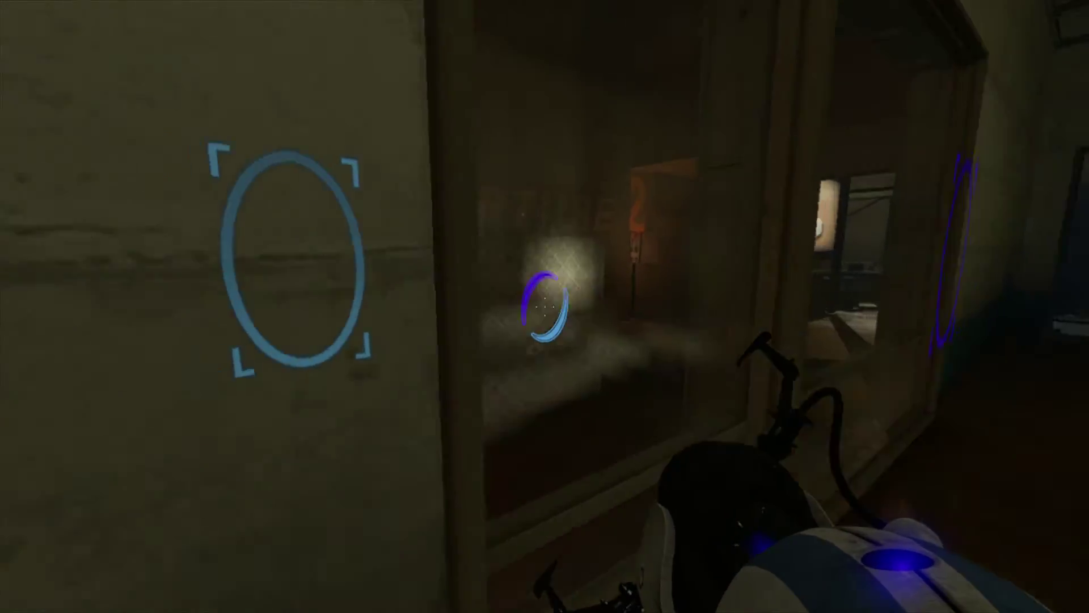
left_click(544, 306)
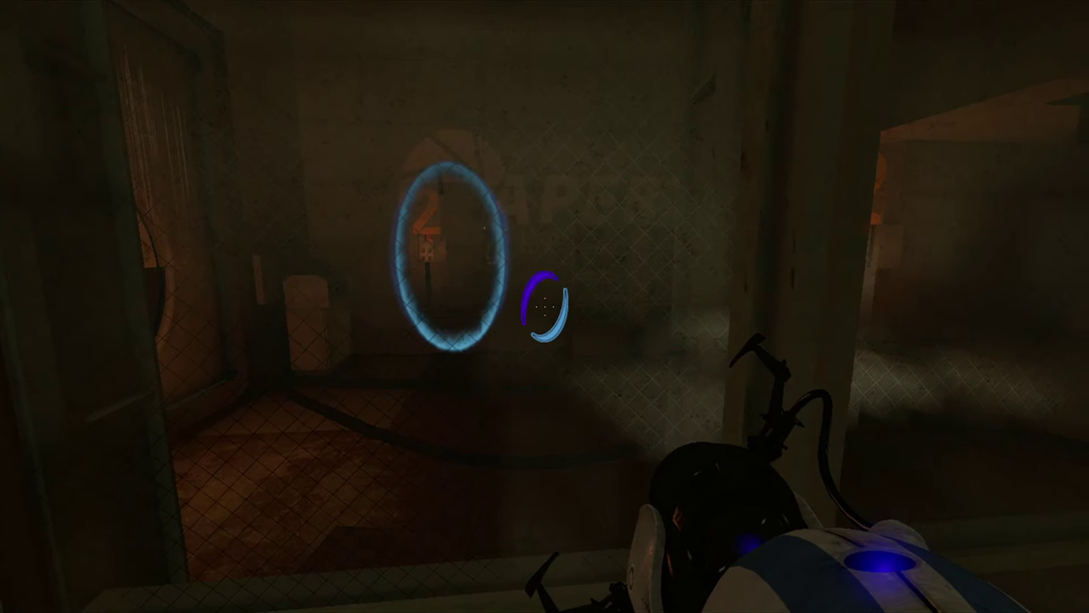